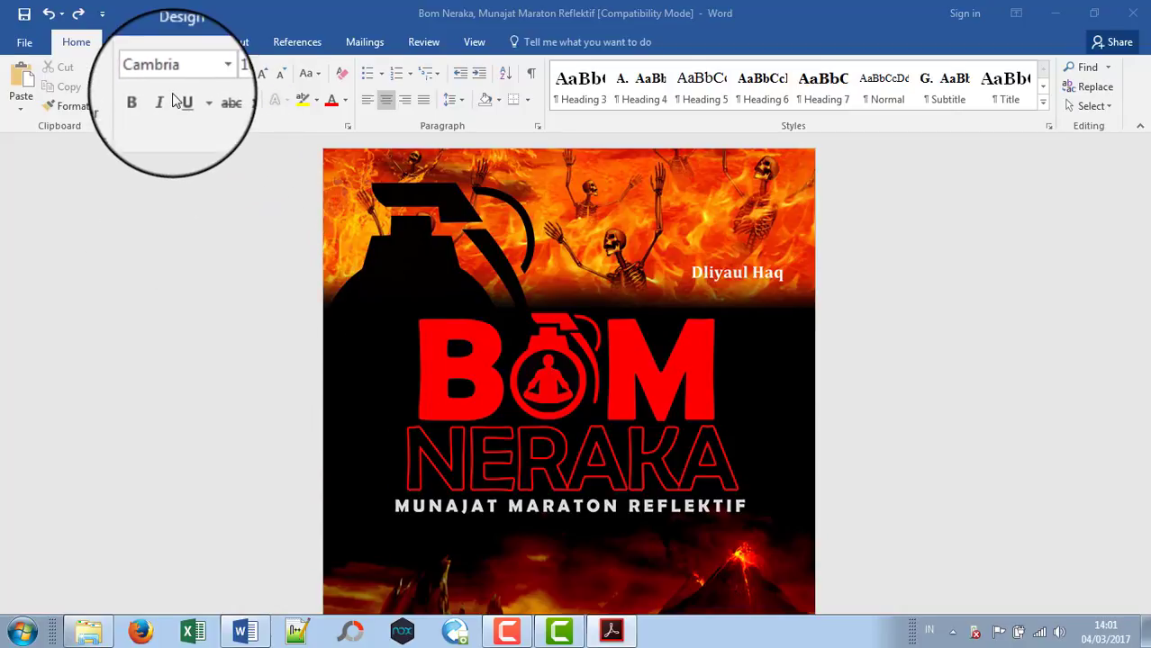
- Set the Office Theme to Dark Gray on the General page of Word Options
{"action": "left_click", "coordinate": [22, 46]}
{"action": "left_click", "coordinate": [21, 47]}
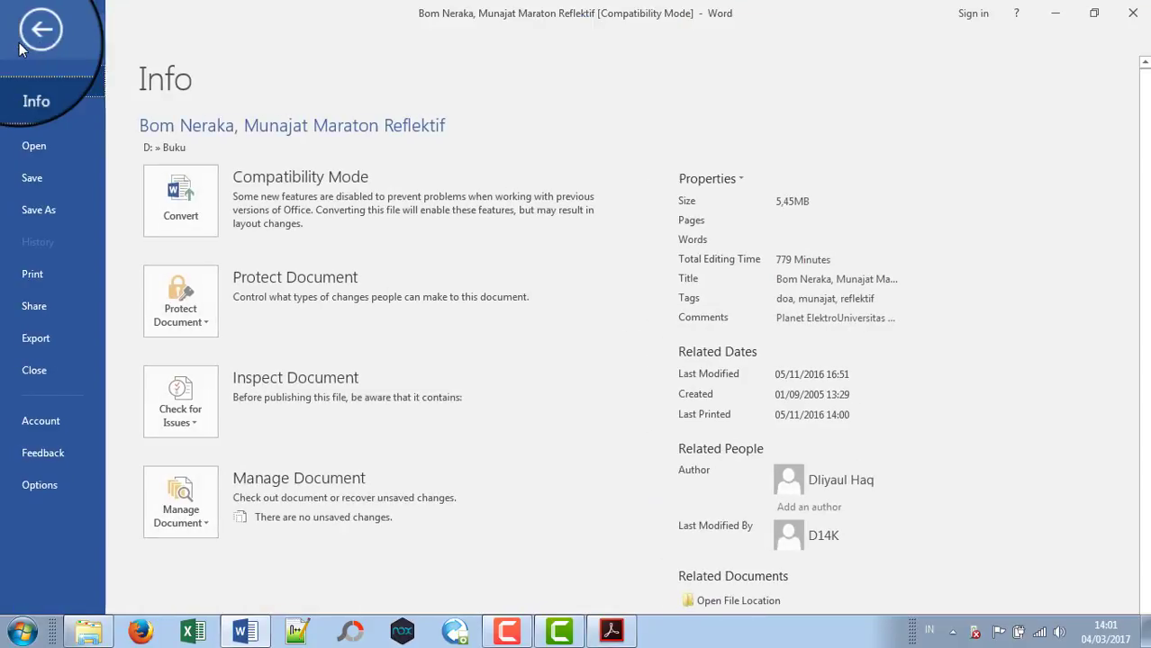
{"action": "left_click", "coordinate": [52, 488]}
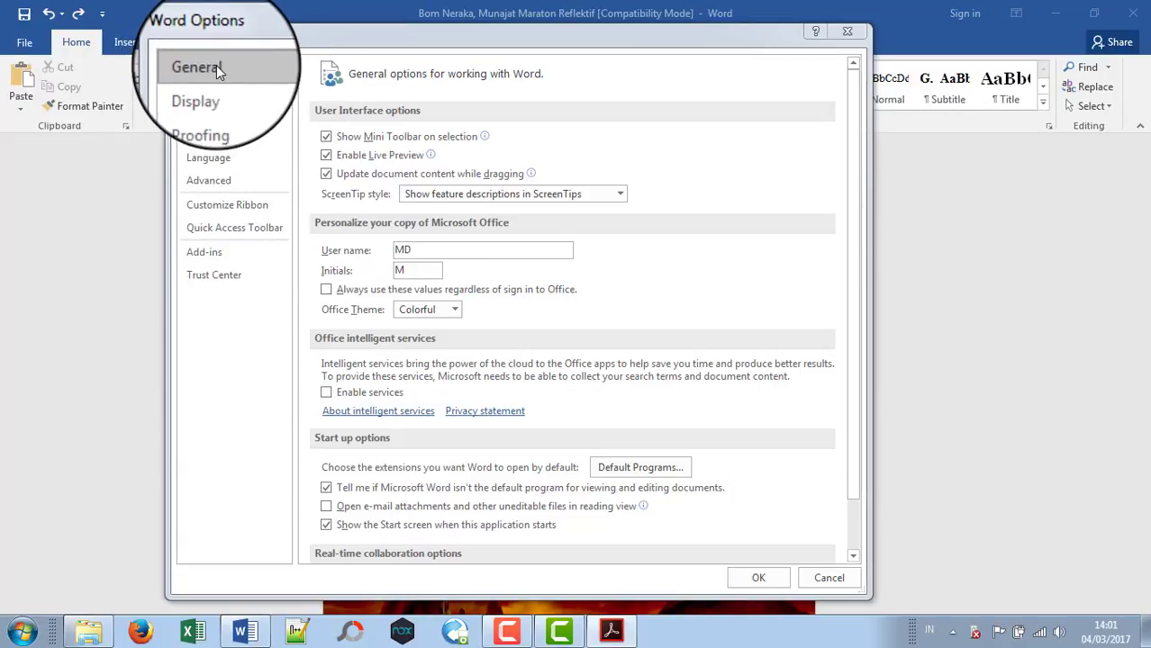
{"action": "left_click", "coordinate": [216, 67]}
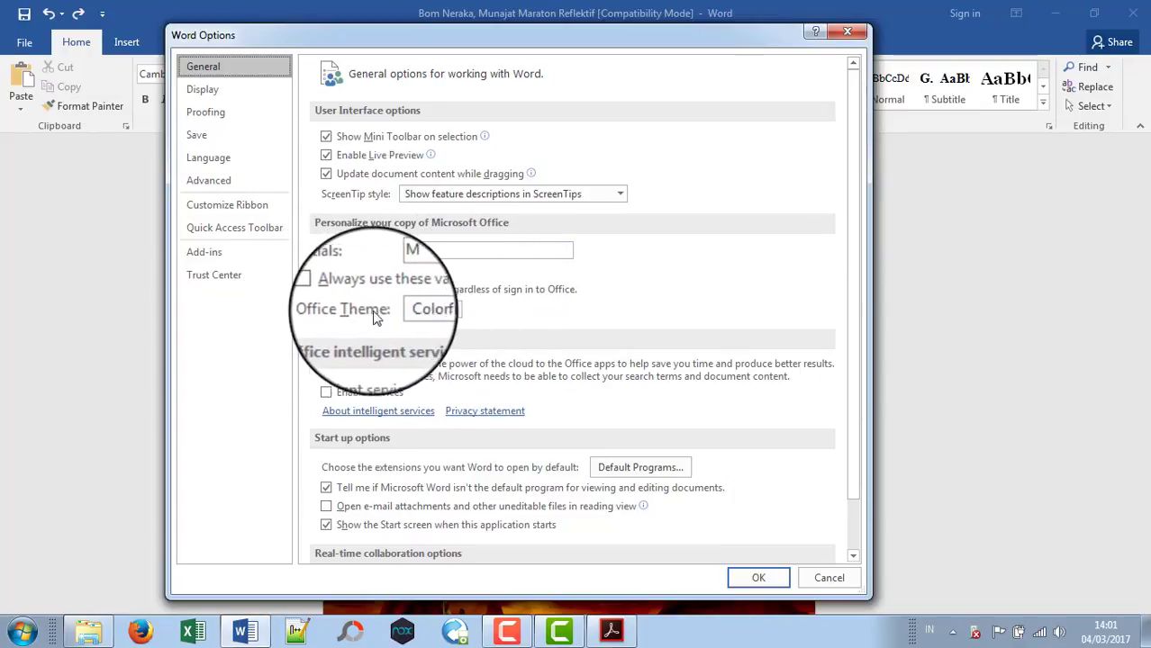
{"action": "left_click", "coordinate": [451, 311]}
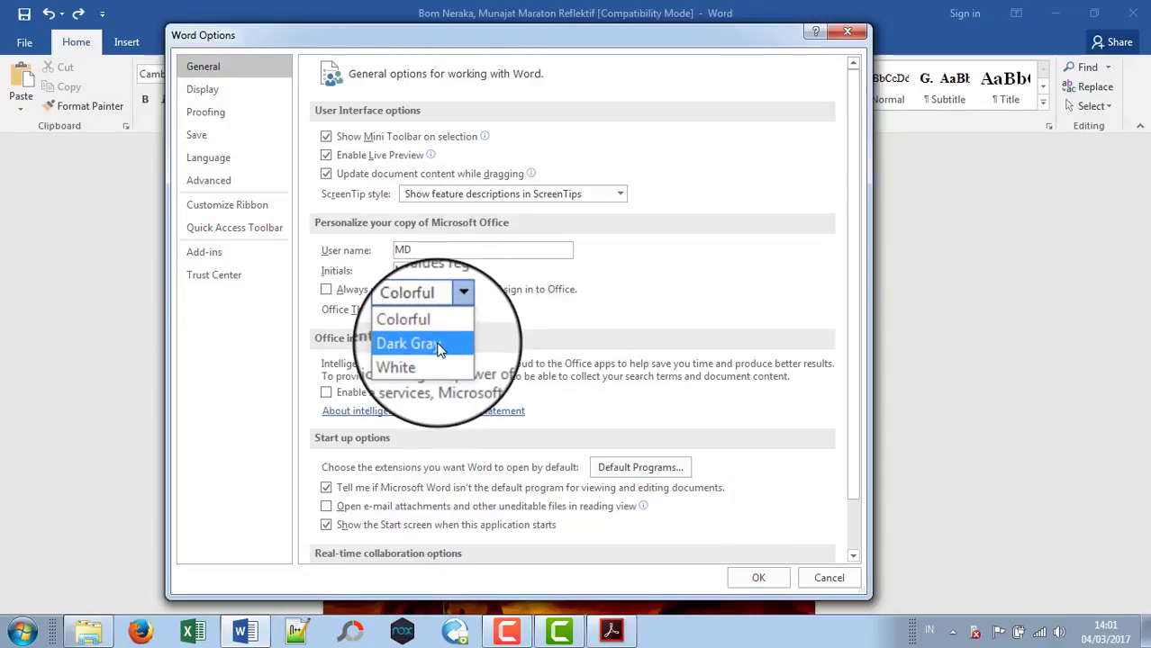
{"action": "left_click", "coordinate": [430, 337]}
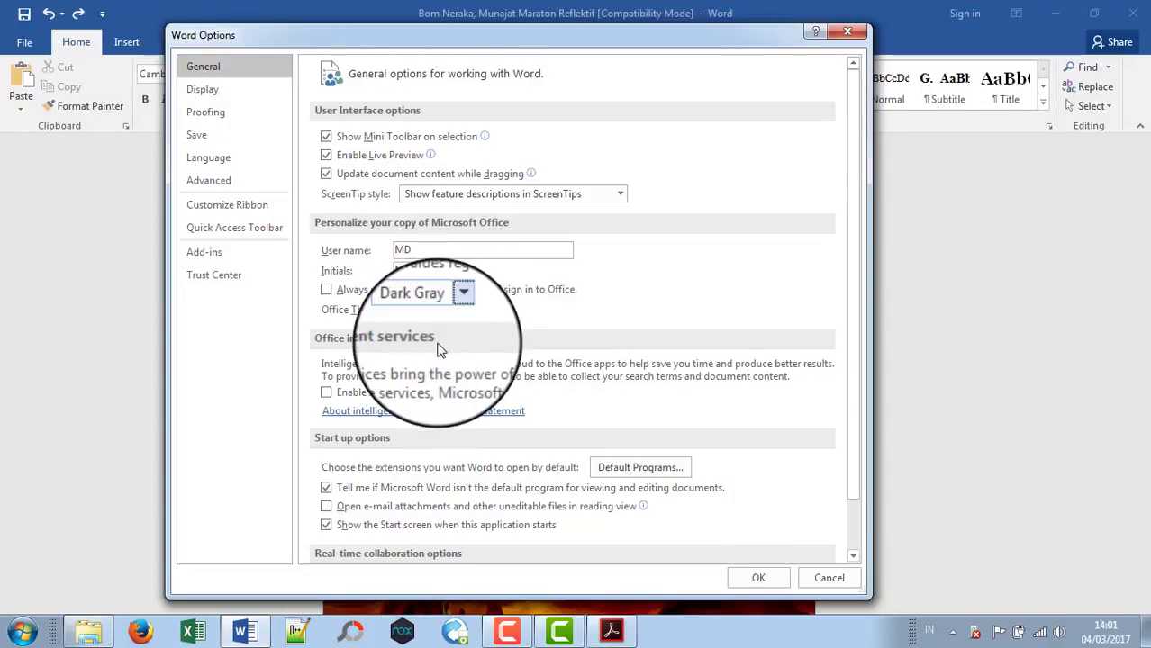
{"action": "left_click", "coordinate": [741, 574]}
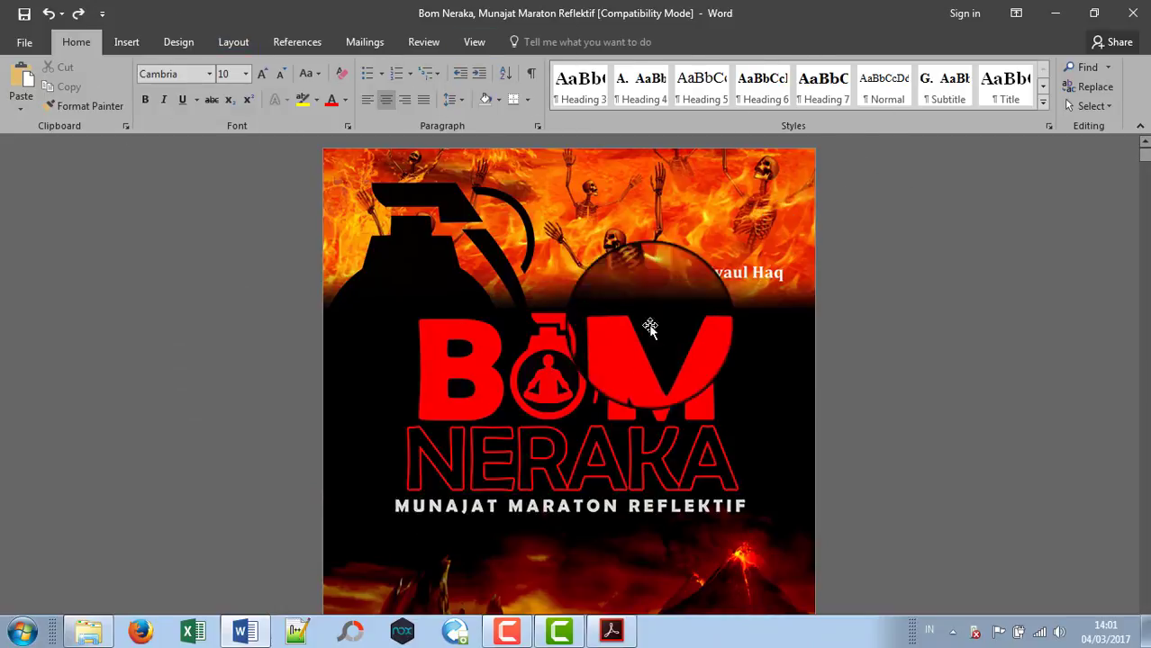
- Undo the accidental Heading 6 style change and switch the Office Theme to White
{"action": "left_click", "coordinate": [770, 105]}
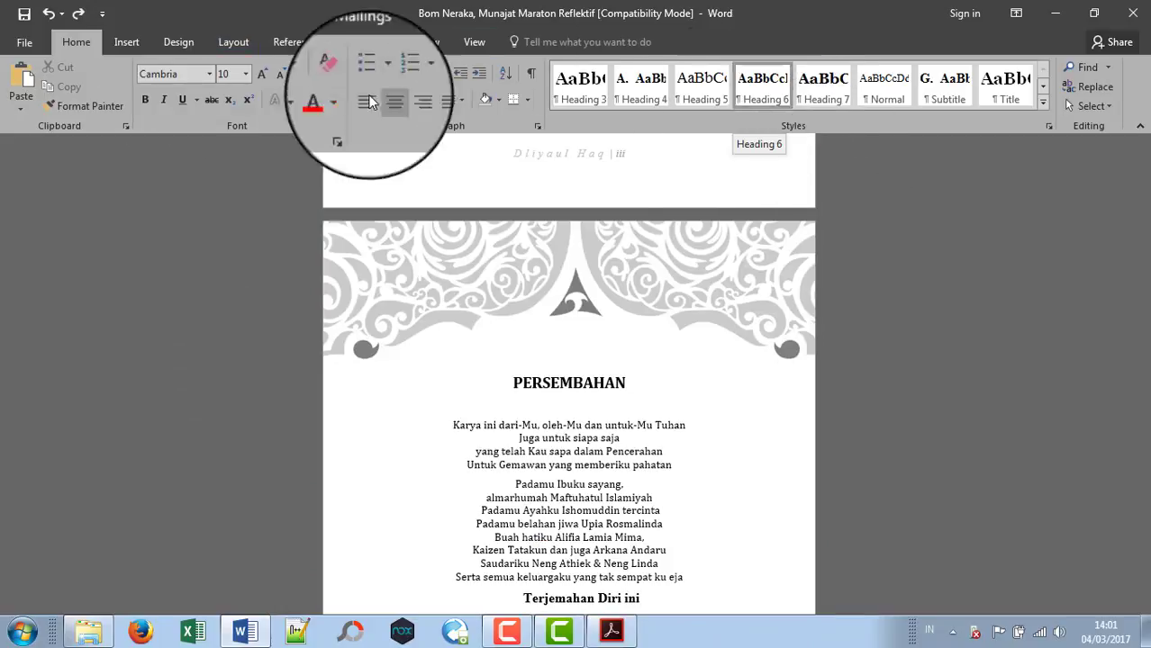
{"action": "key", "text": "ctrl+z"}
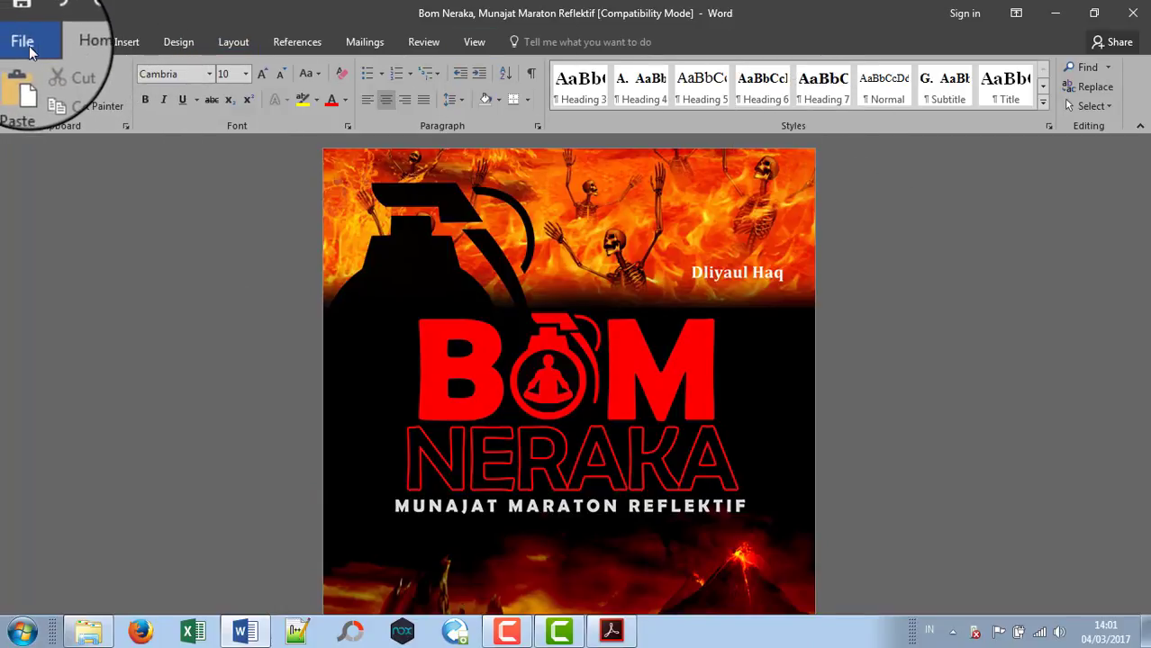
{"action": "left_click", "coordinate": [27, 45]}
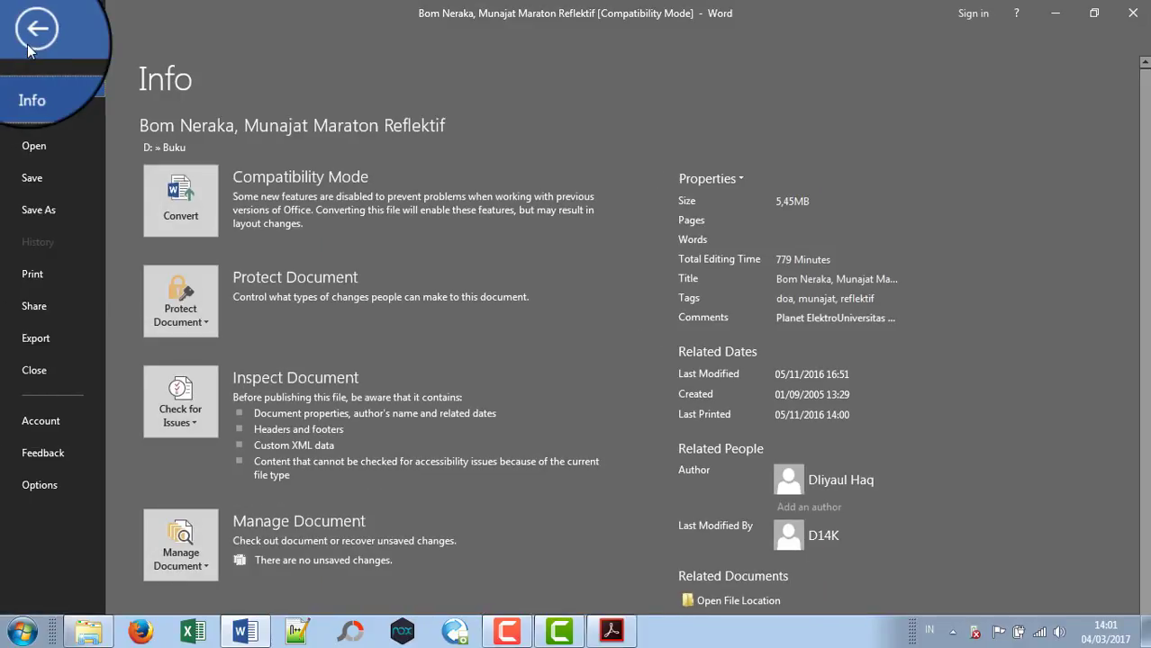
{"action": "left_click", "coordinate": [41, 494]}
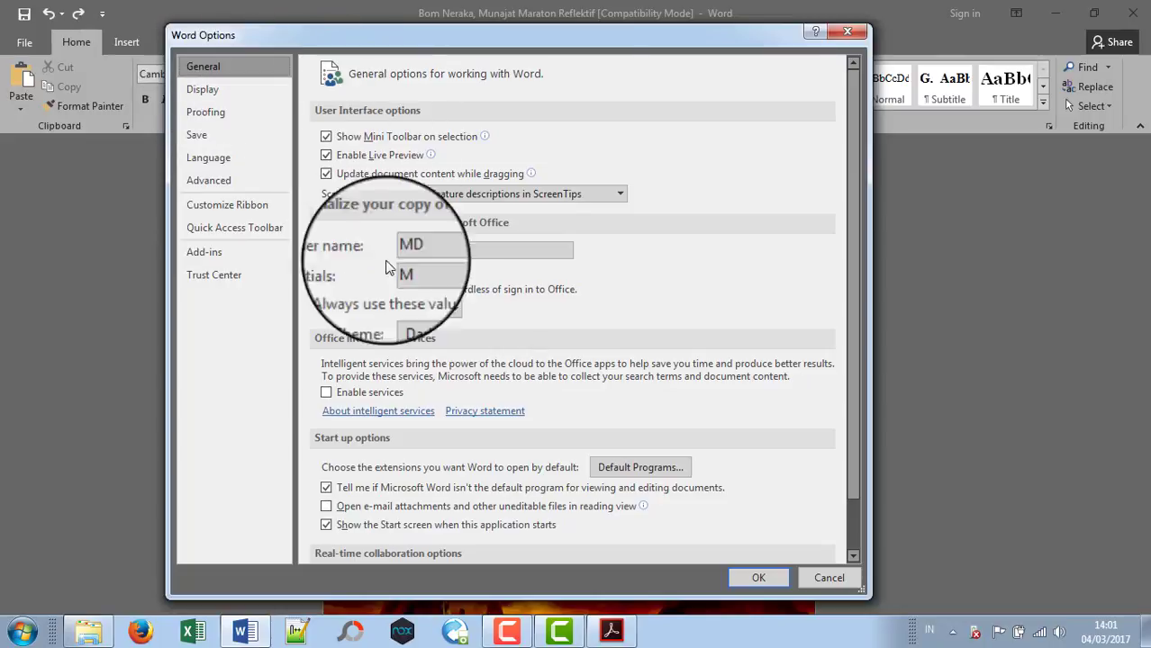
{"action": "left_click", "coordinate": [431, 311]}
{"action": "left_click", "coordinate": [431, 347]}
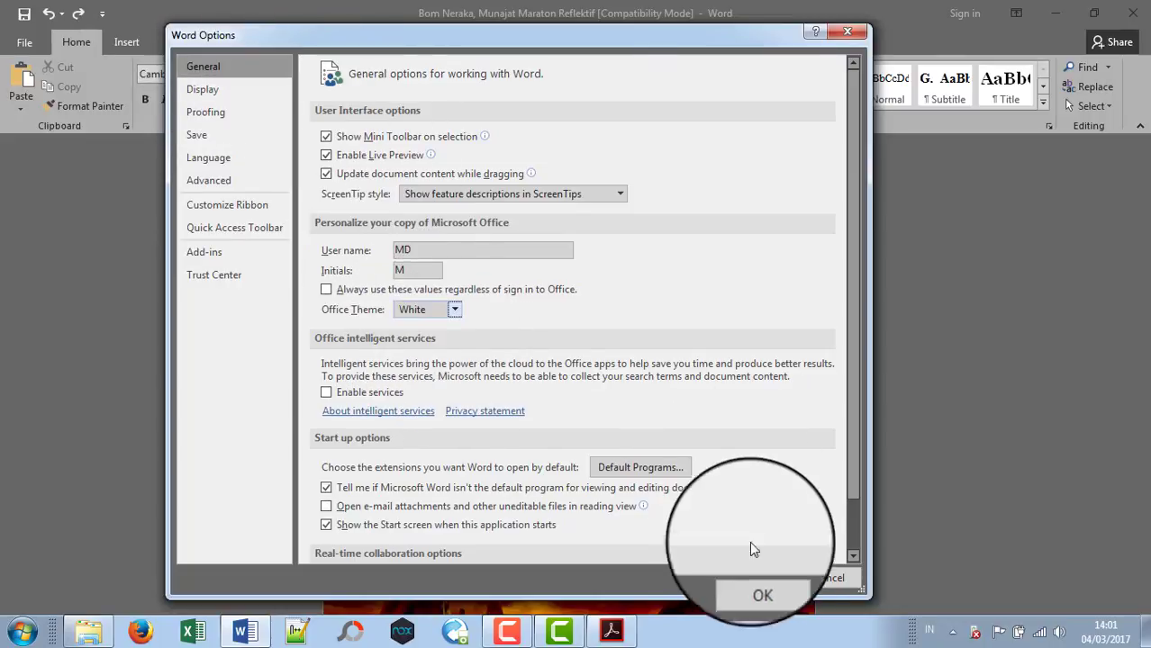
{"action": "left_click", "coordinate": [752, 576]}
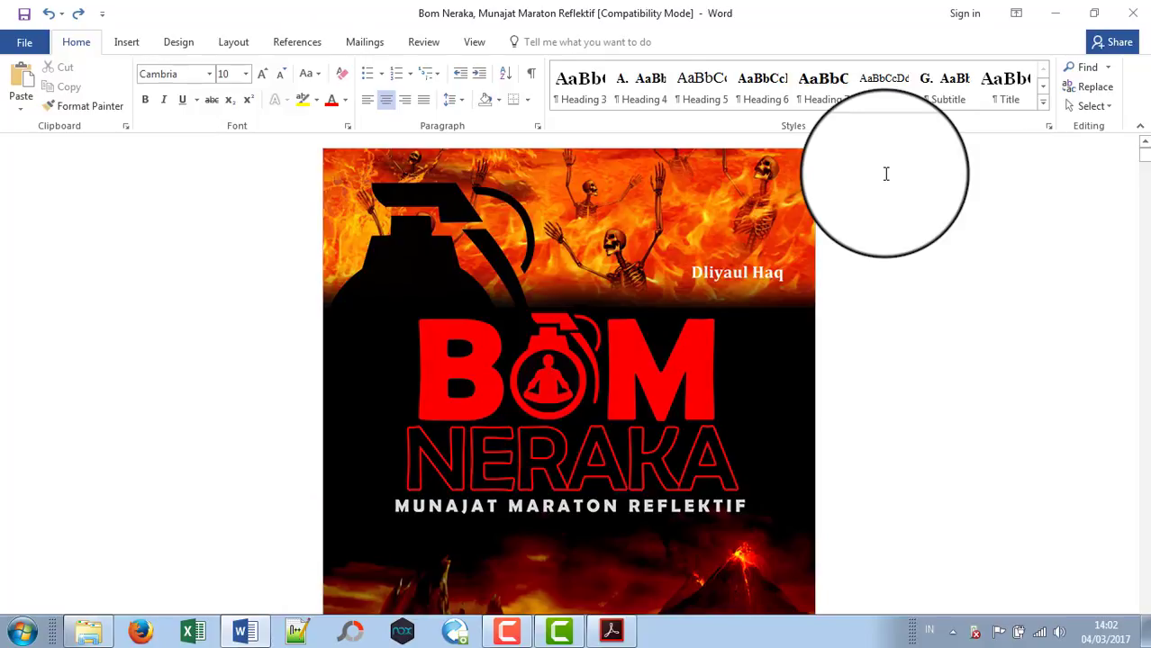
- Choose Colorful as the Office Theme in Word Options and apply it
{"action": "left_click", "coordinate": [25, 45]}
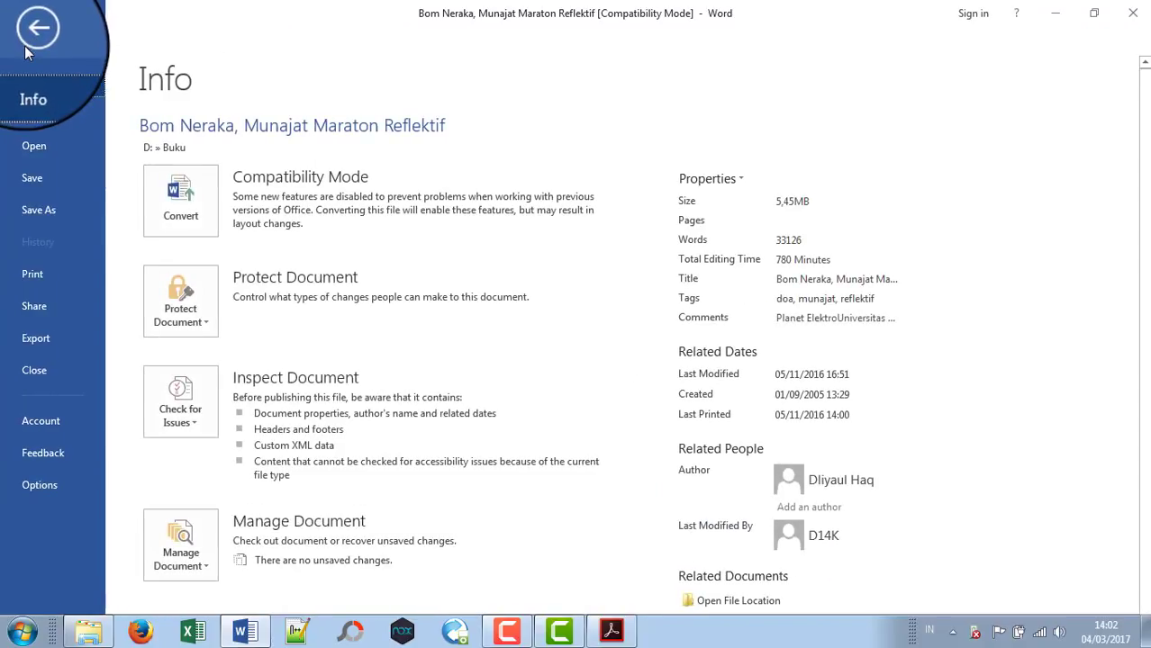
{"action": "left_click", "coordinate": [39, 485]}
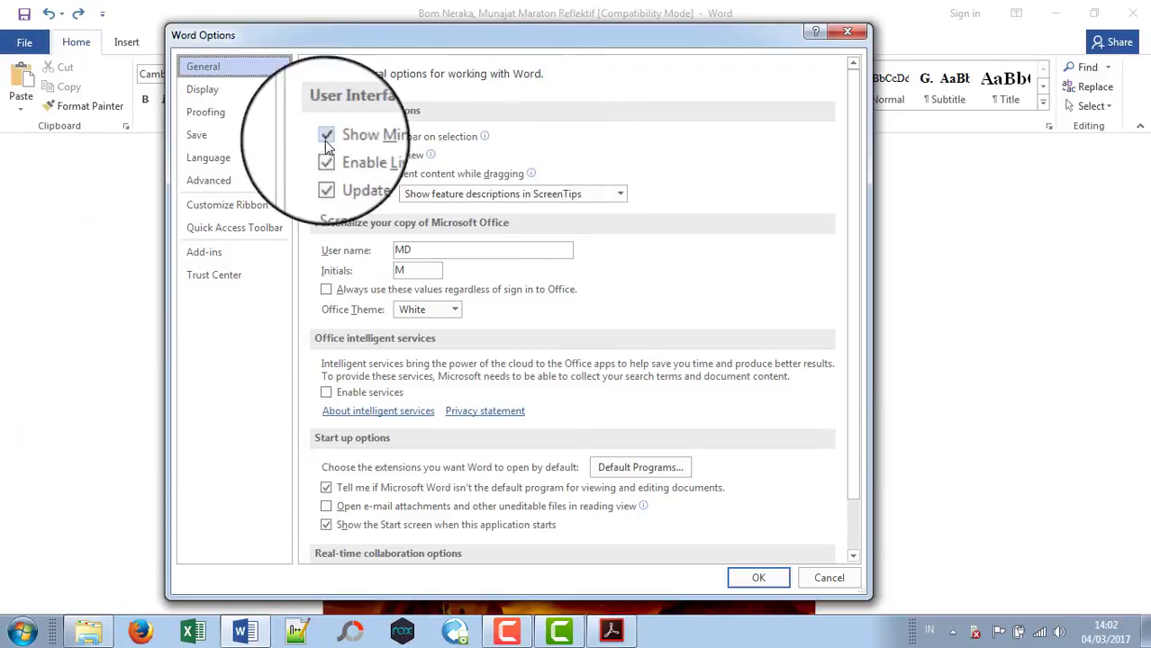
{"action": "left_click", "coordinate": [451, 308]}
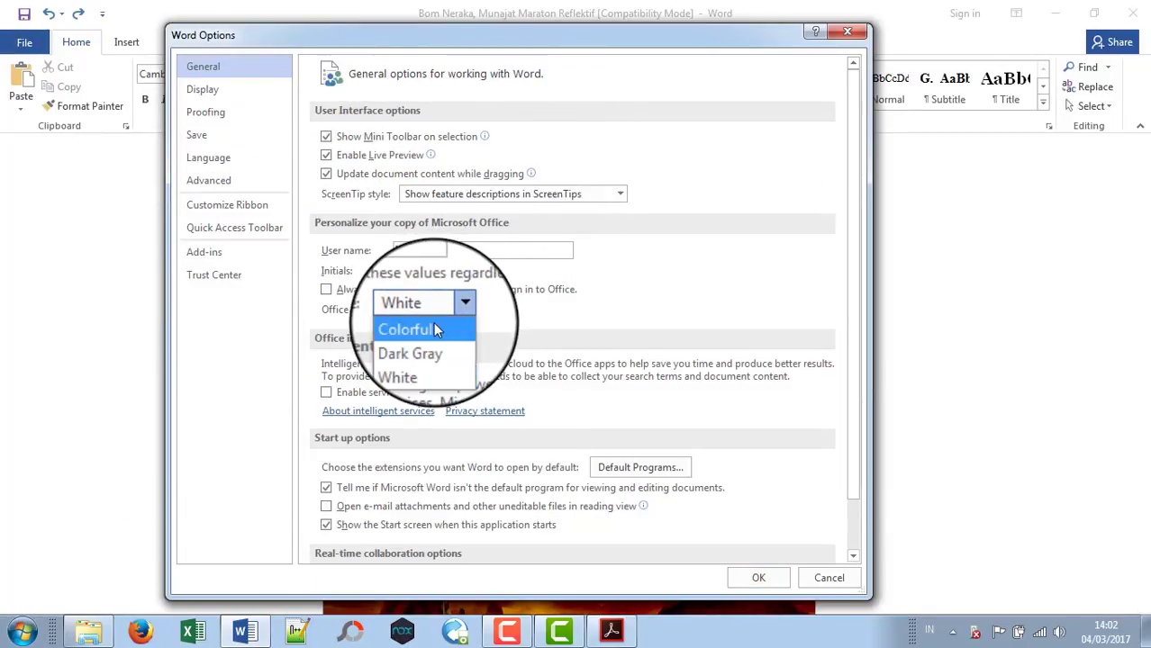
{"action": "left_click", "coordinate": [433, 322]}
{"action": "left_click", "coordinate": [758, 577]}
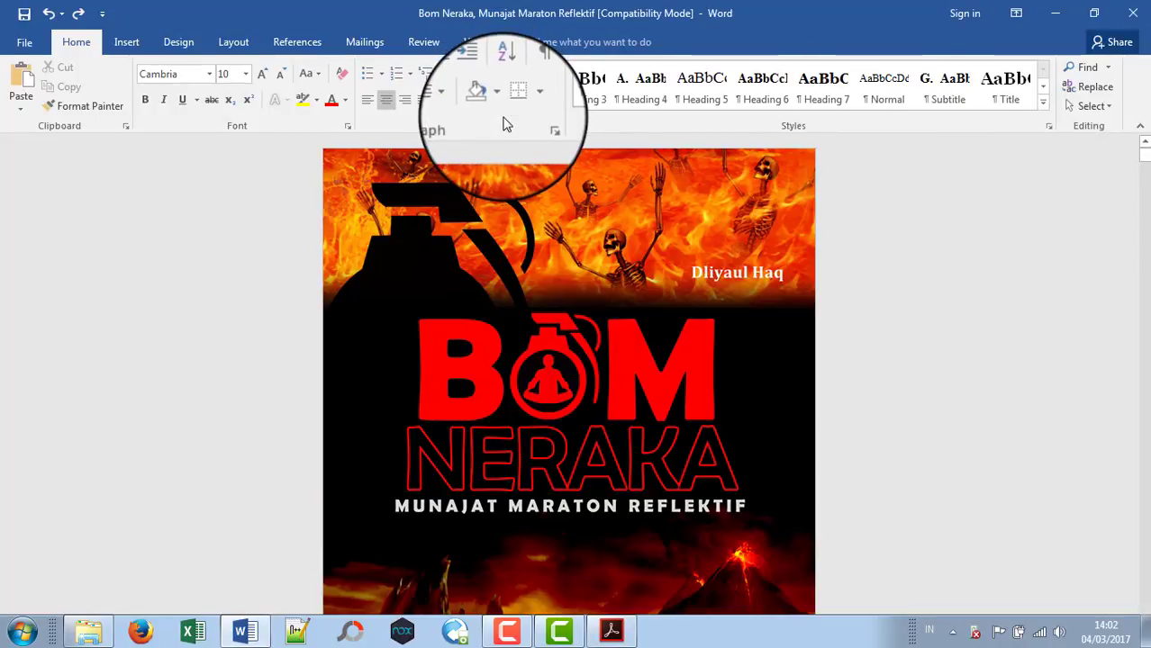
{"action": "right_click", "coordinate": [518, 117]}
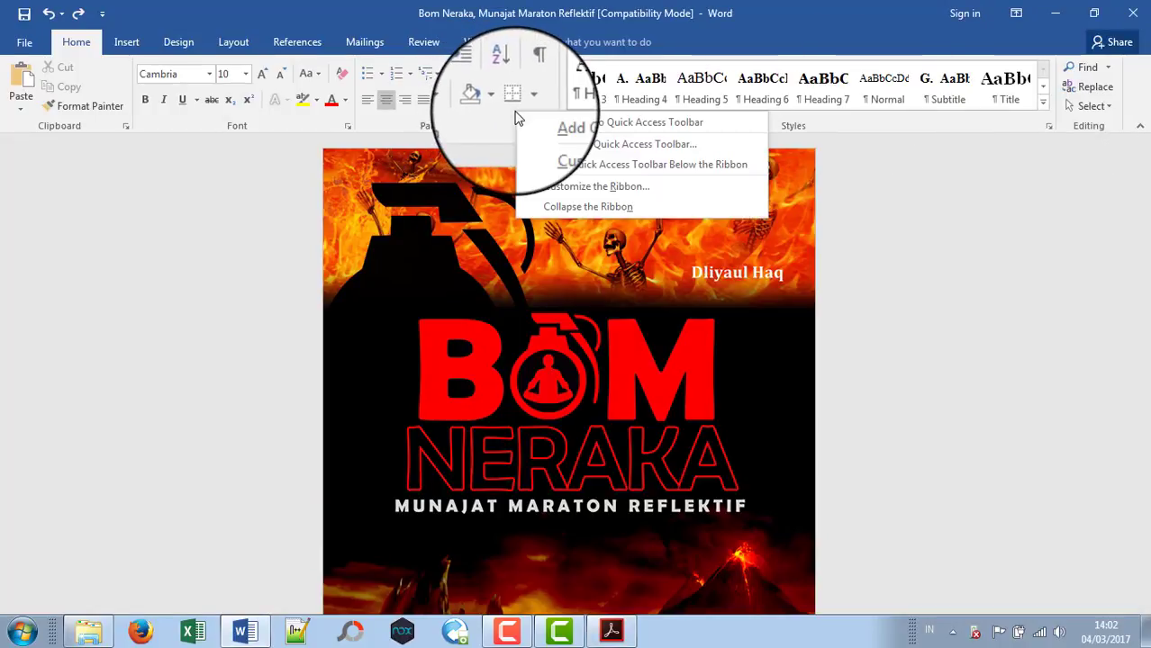
{"action": "left_click", "coordinate": [629, 186]}
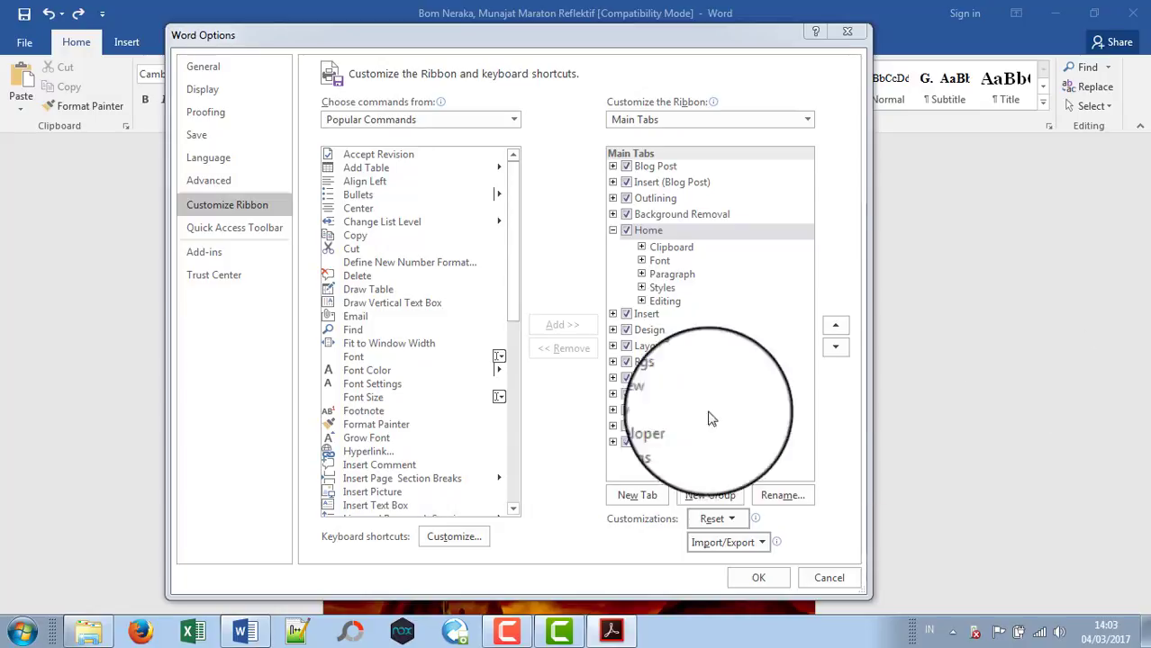
{"action": "left_click", "coordinate": [848, 25]}
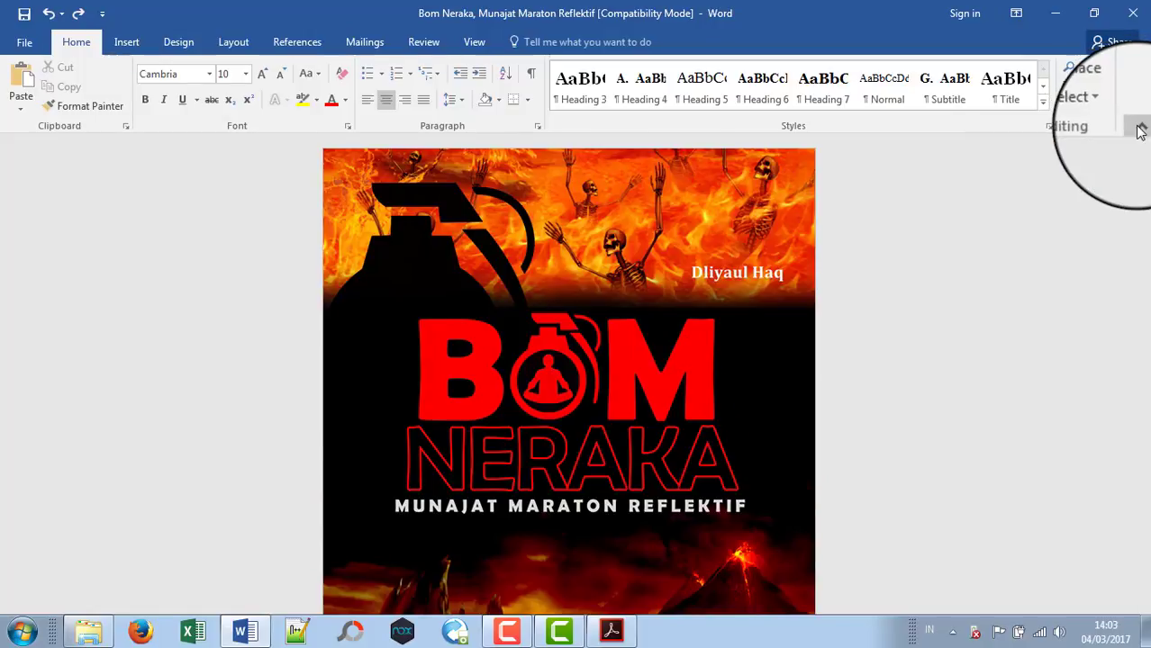
{"action": "left_click", "coordinate": [1140, 130]}
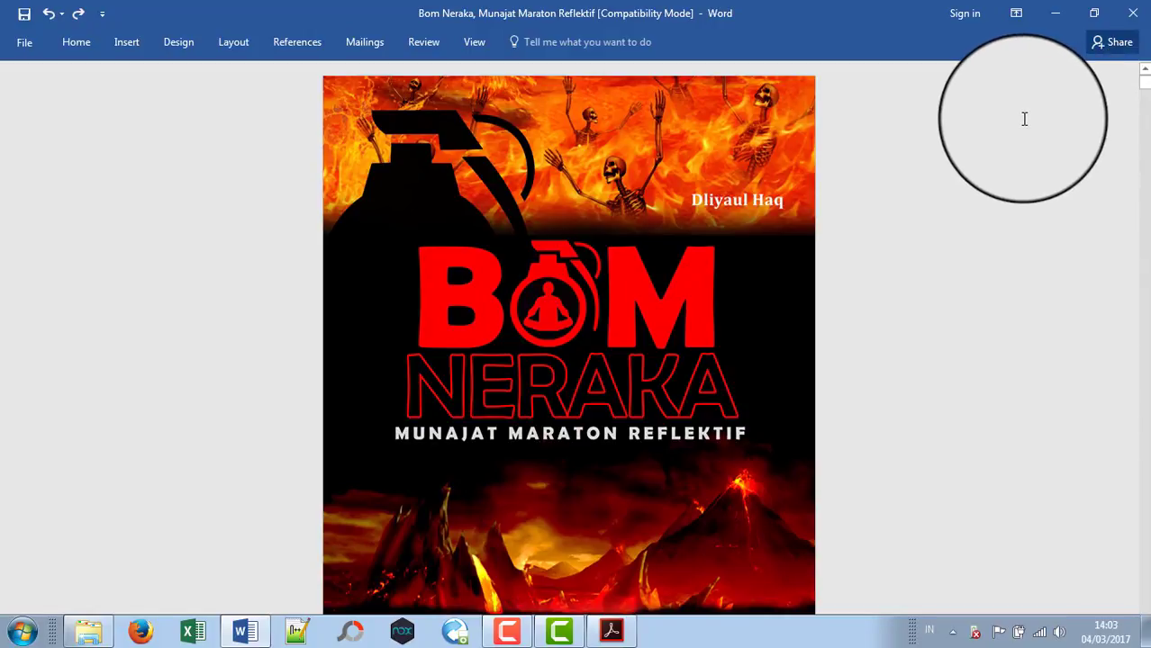
{"action": "right_click", "coordinate": [1024, 38]}
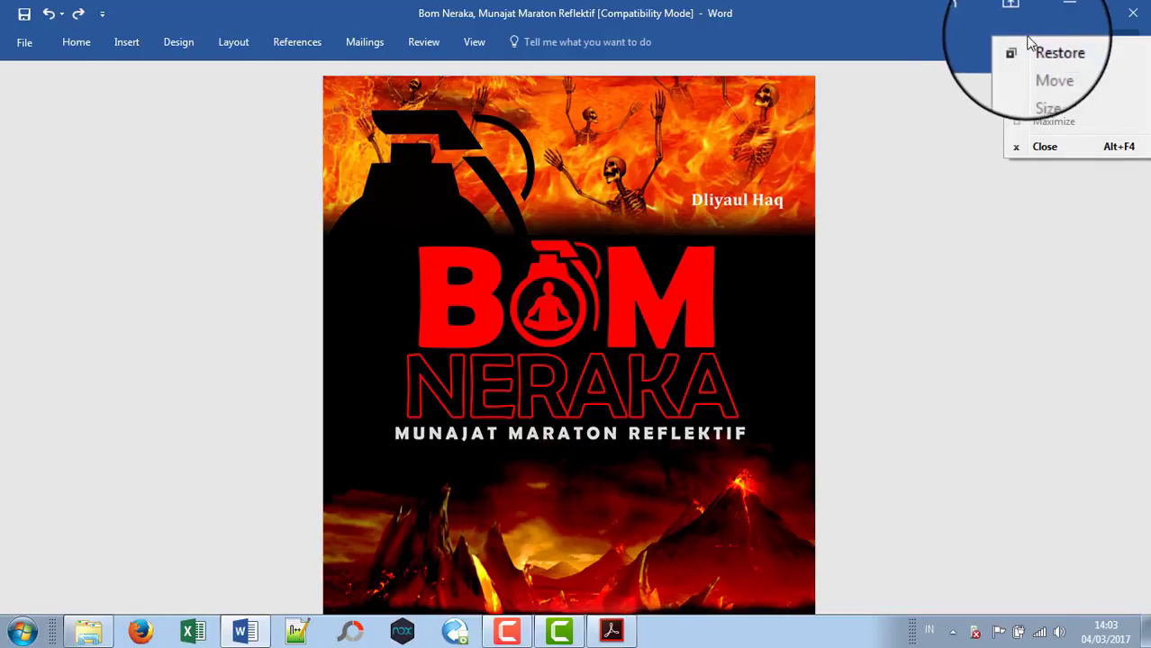
{"action": "right_click", "coordinate": [1145, 41]}
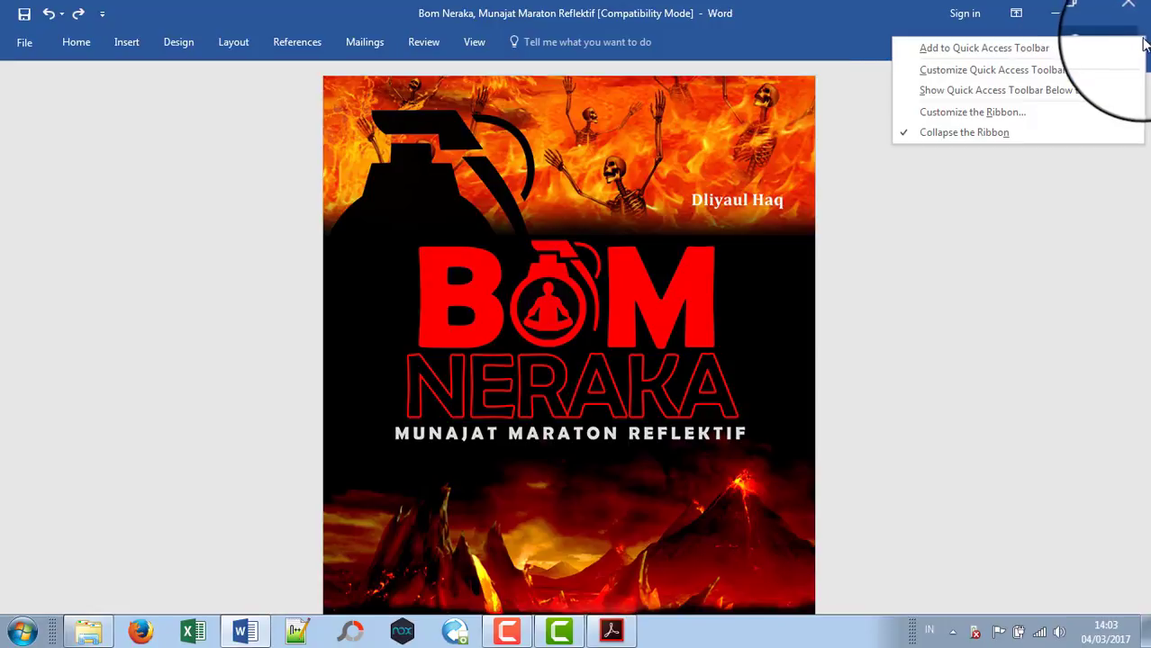
{"action": "left_click", "coordinate": [906, 131]}
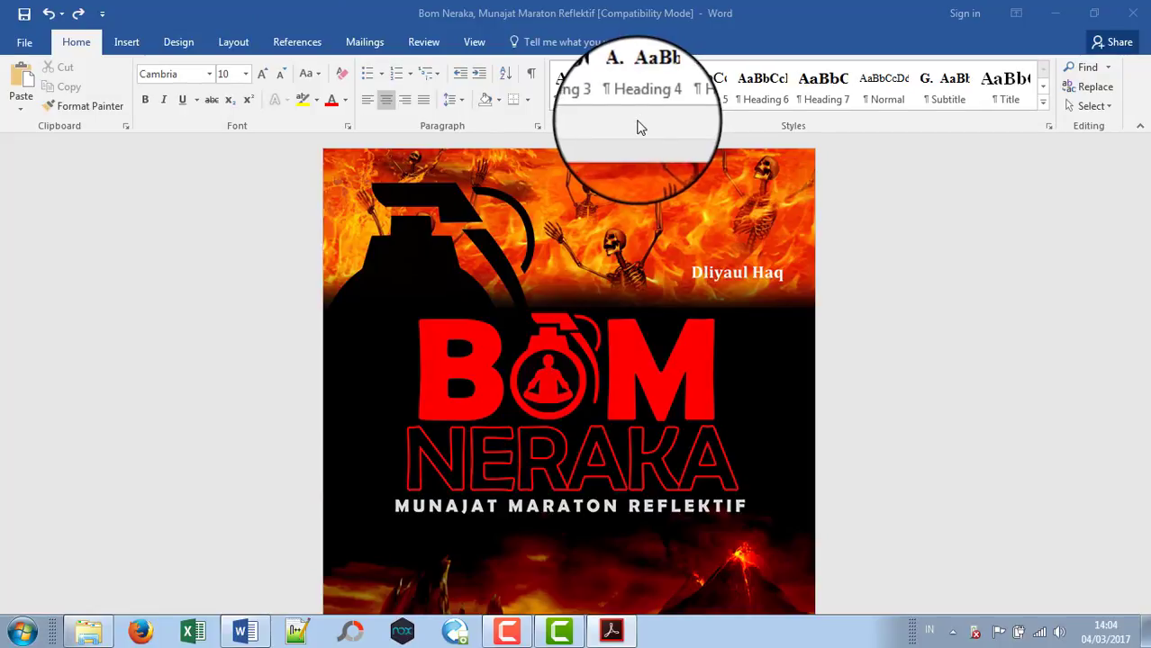
- Add the Cut command to the Quick Access Toolbar from its customization settings
{"action": "right_click", "coordinate": [584, 125]}
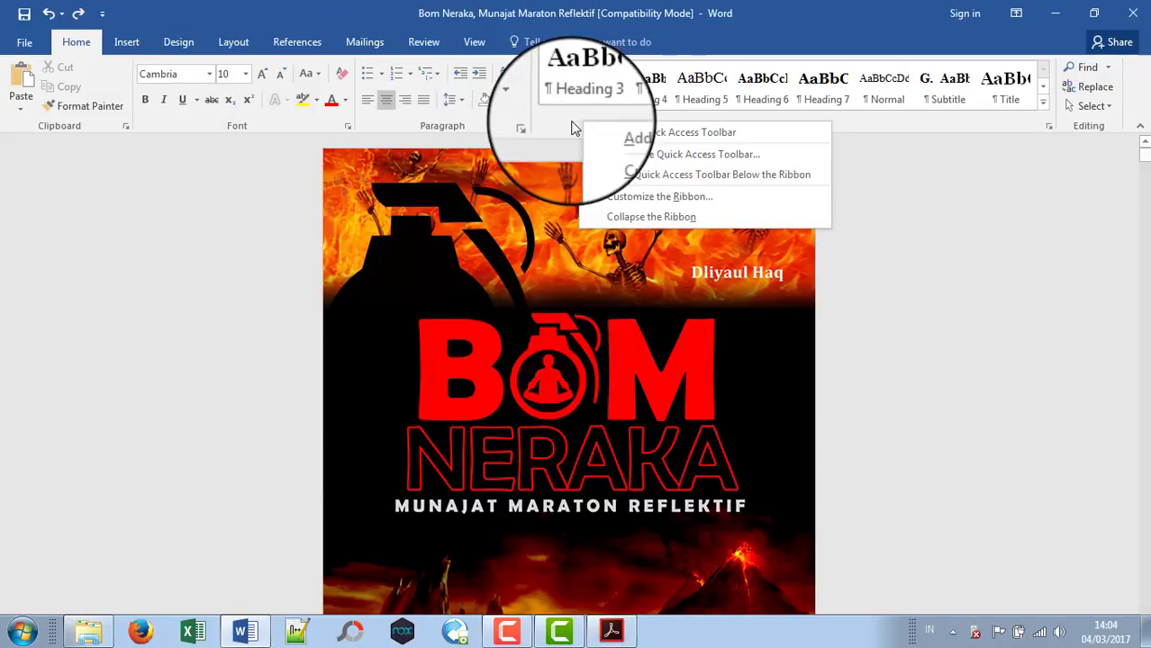
{"action": "left_click", "coordinate": [705, 159]}
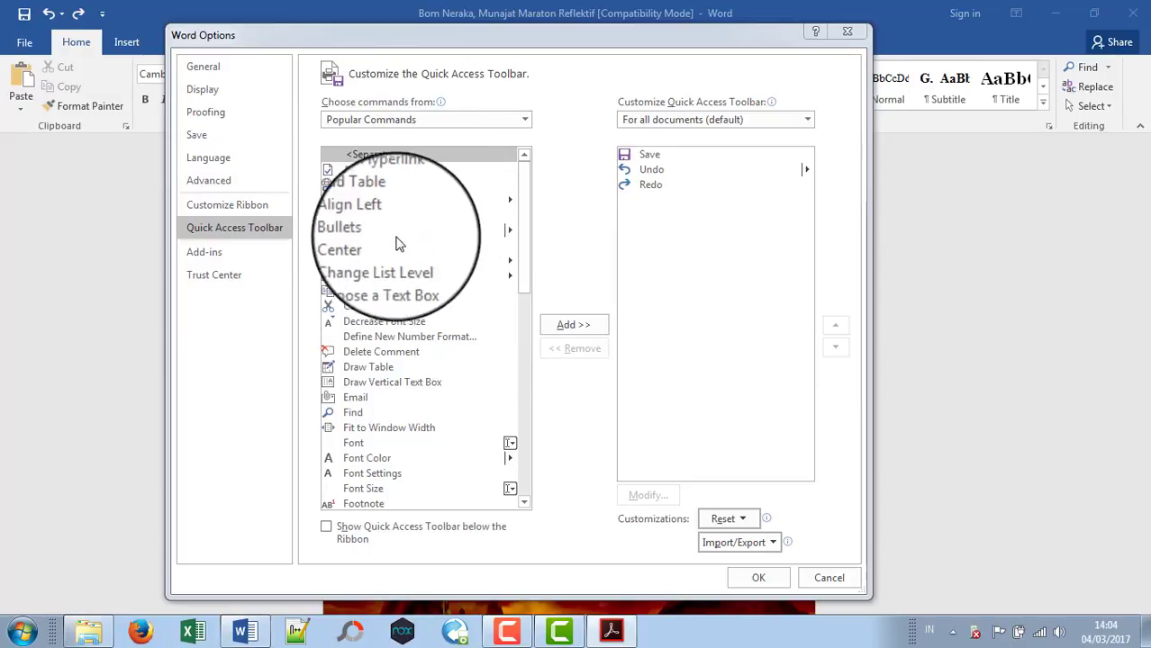
{"action": "left_click", "coordinate": [353, 310]}
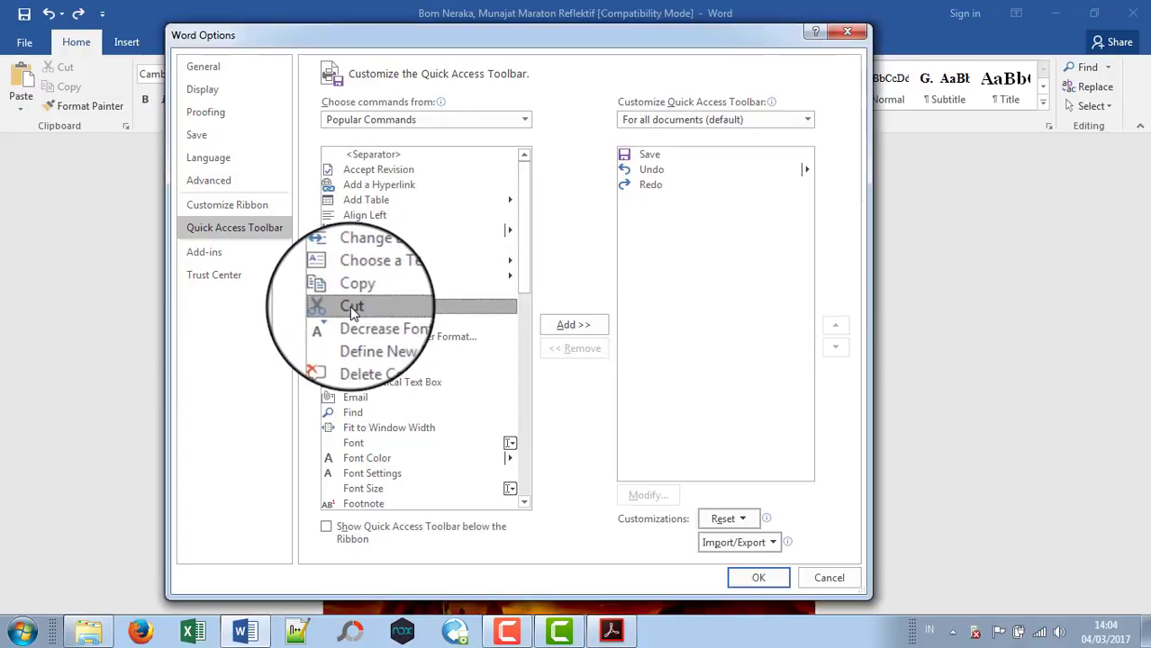
{"action": "left_click", "coordinate": [571, 324]}
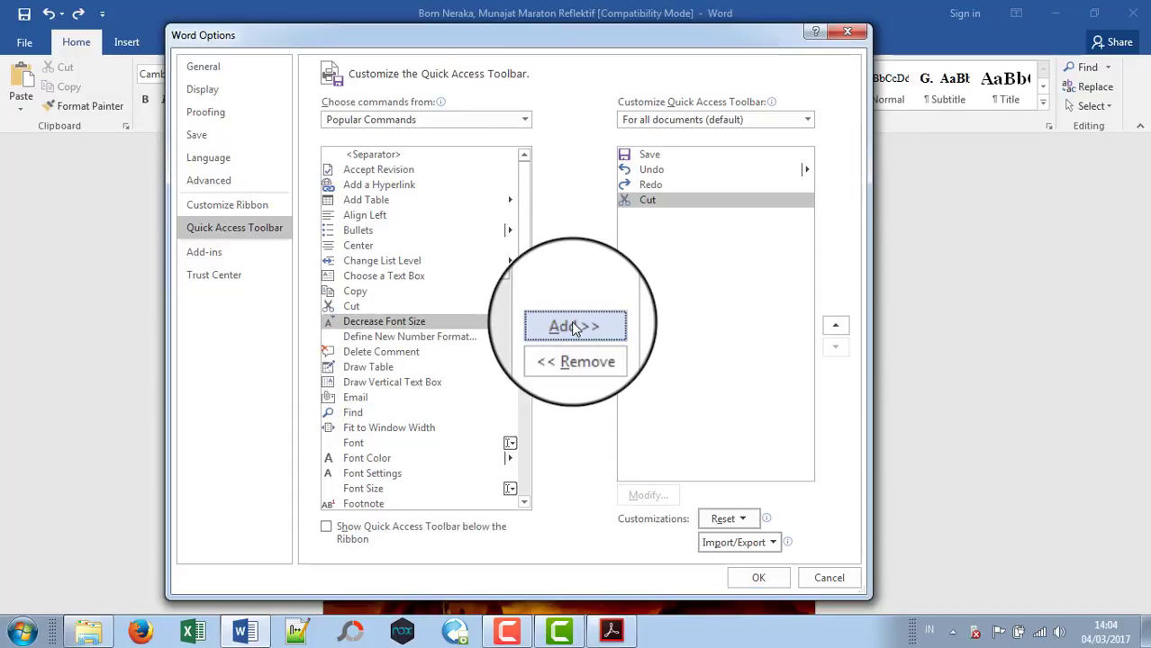
{"action": "left_click", "coordinate": [755, 582]}
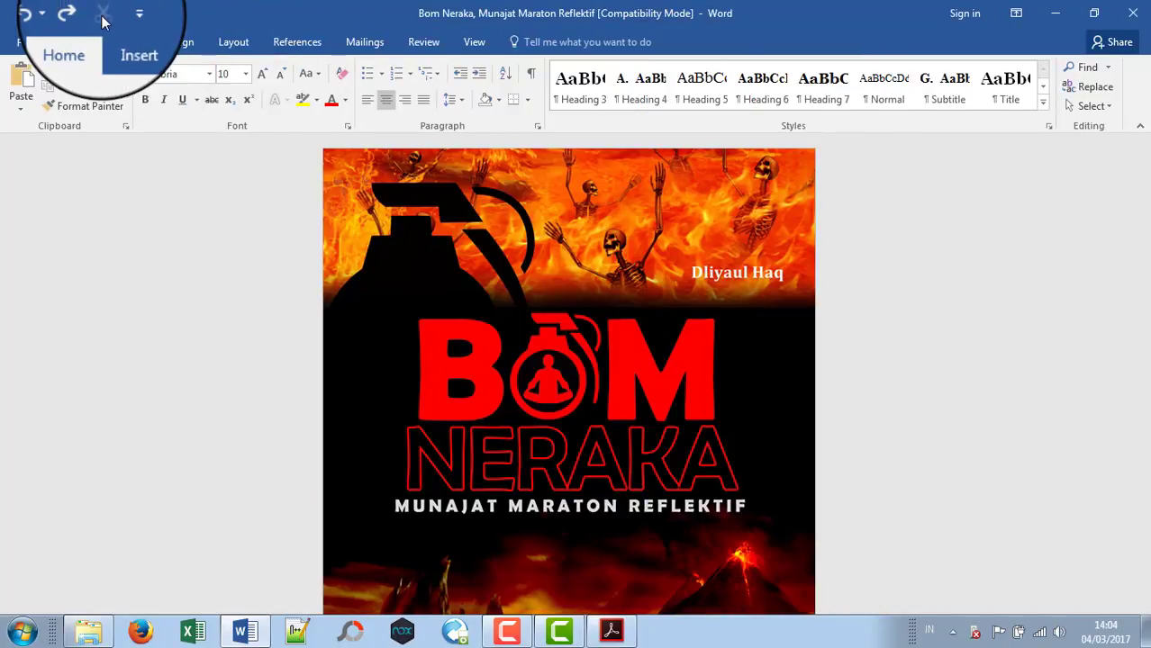